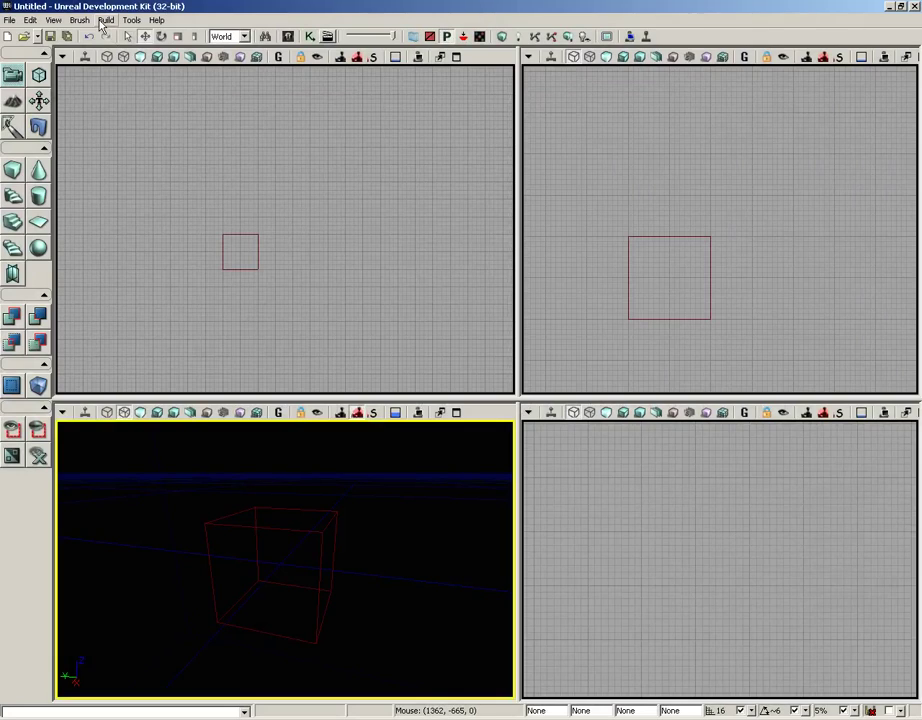
Move closer in the perspective viewport and select the red cube builder brush
click(105, 20)
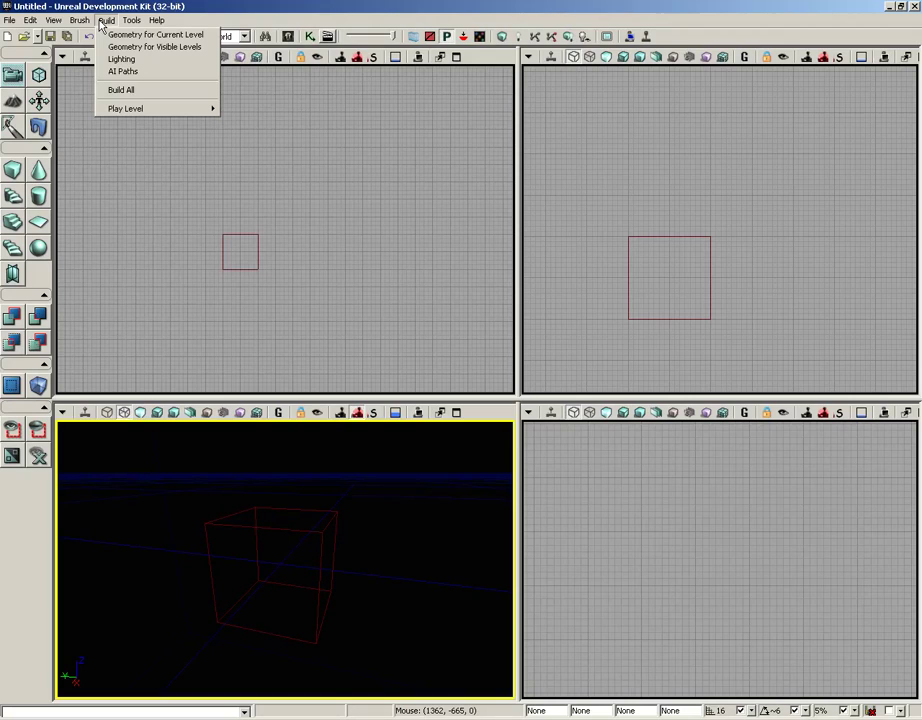
click(365, 538)
drag(368, 504, 361, 480)
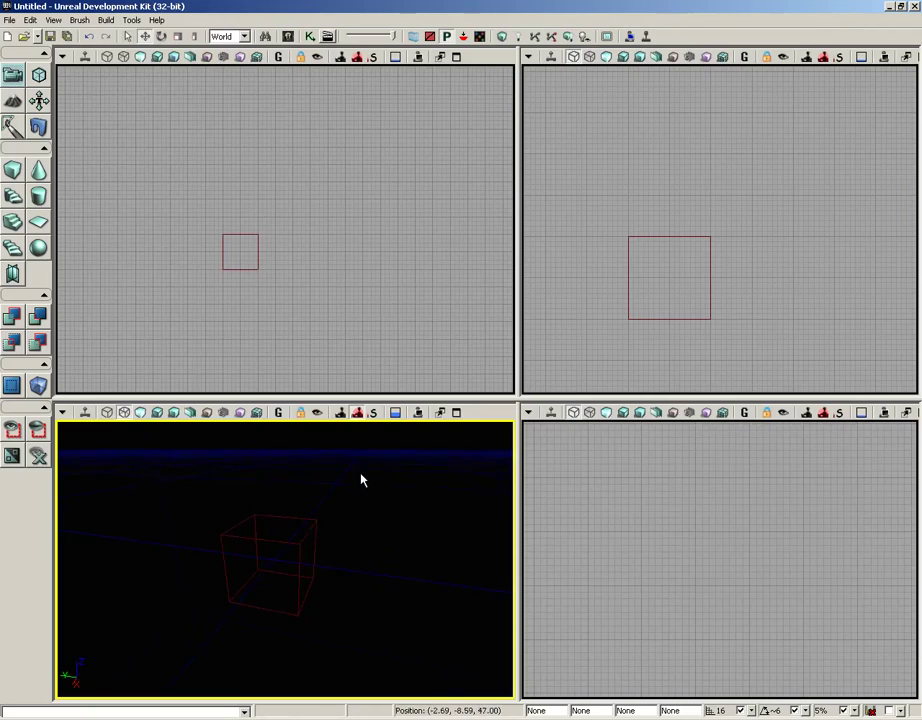
click(306, 545)
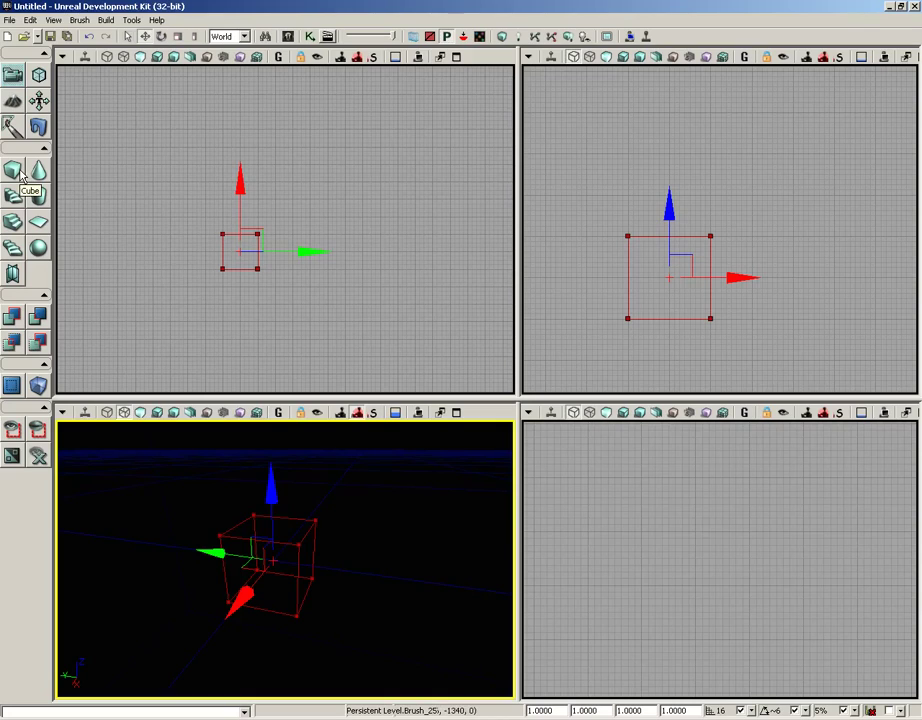
Set the cube brush to X 1024, Y 1024, Z 32 in Brush Builder and build it
right_click(20, 175)
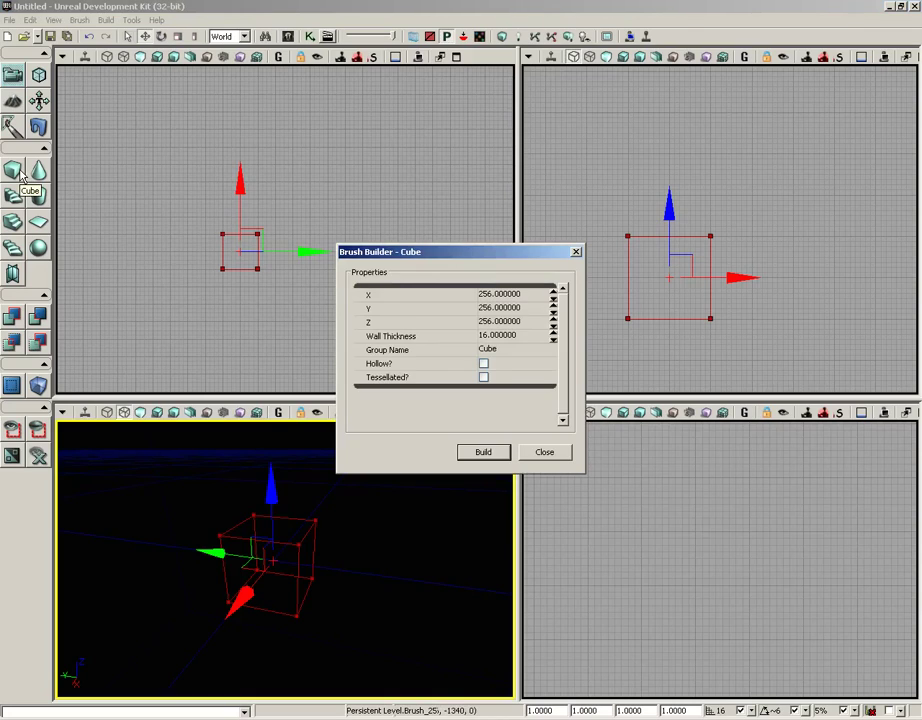
click(501, 295)
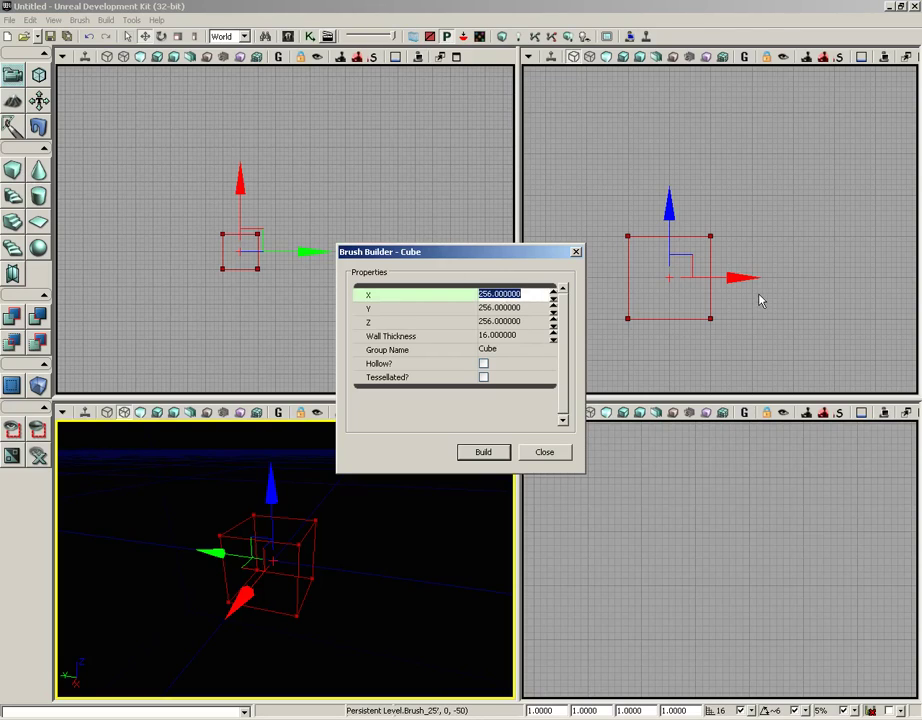
text(1024)
key(Tab)
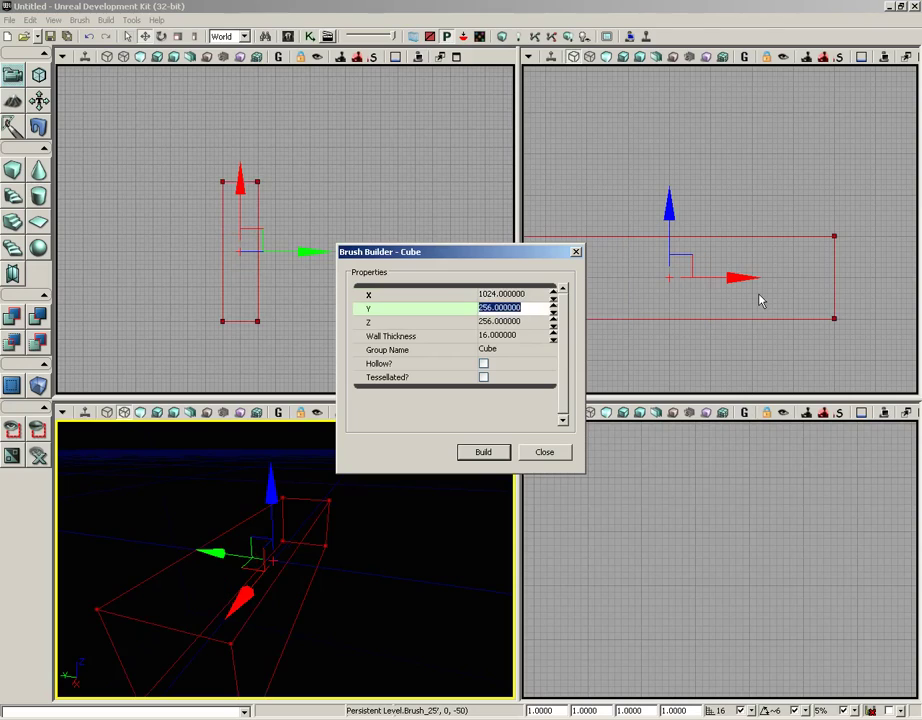
text(1024)
key(Tab)
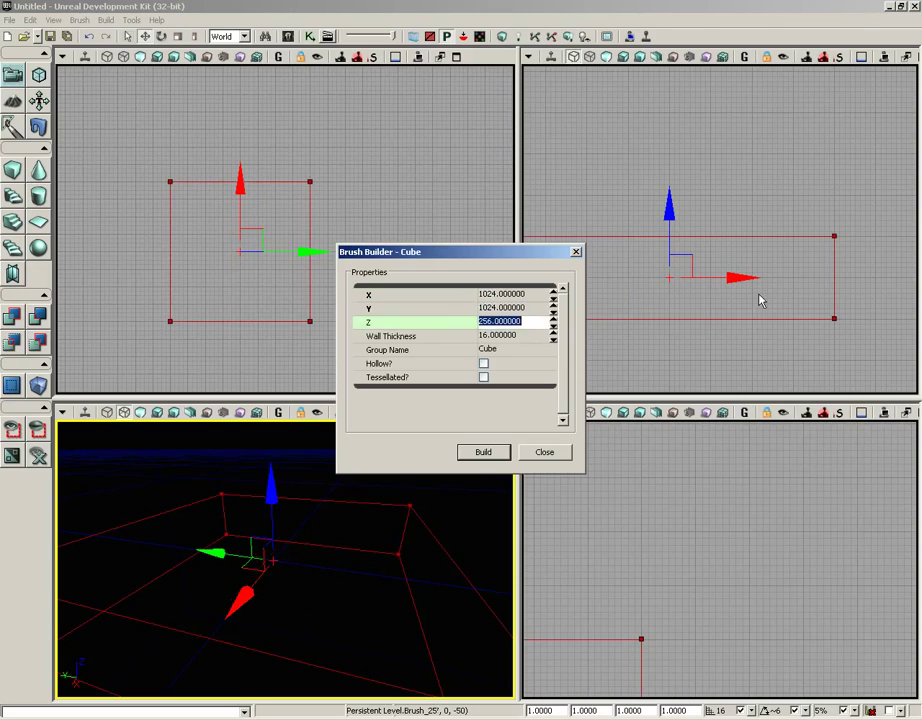
text(32)
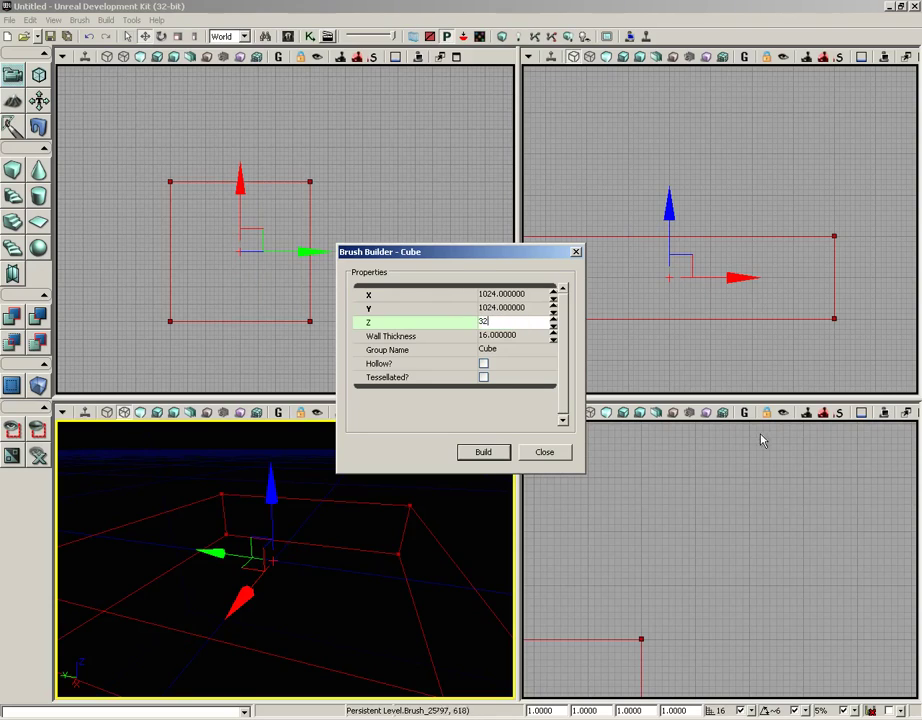
click(483, 452)
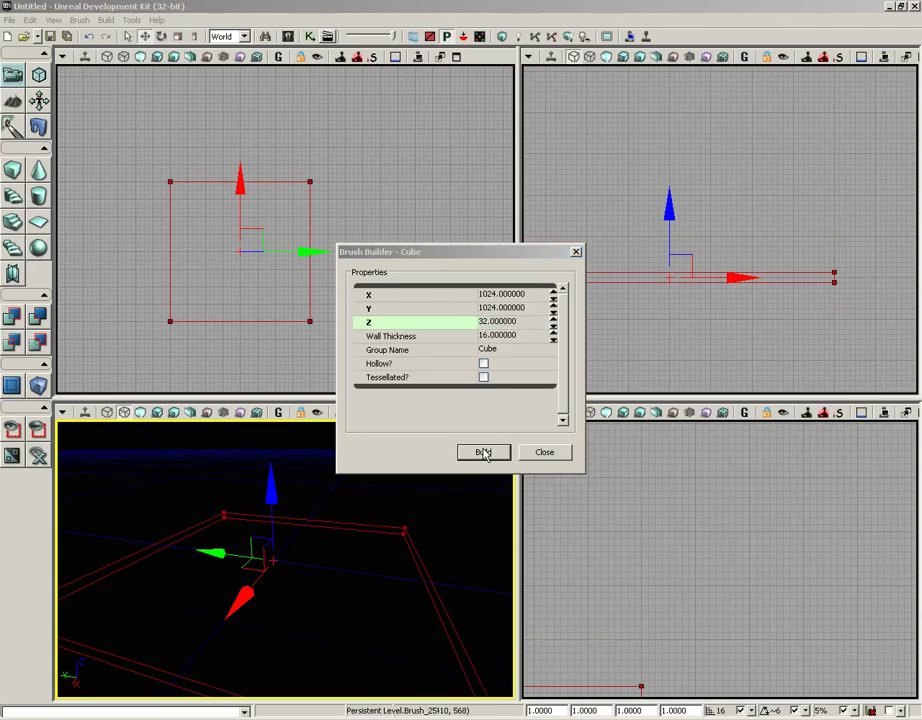
Close Brush Builder and CSG Add the slab into the level as solid geometry
click(545, 454)
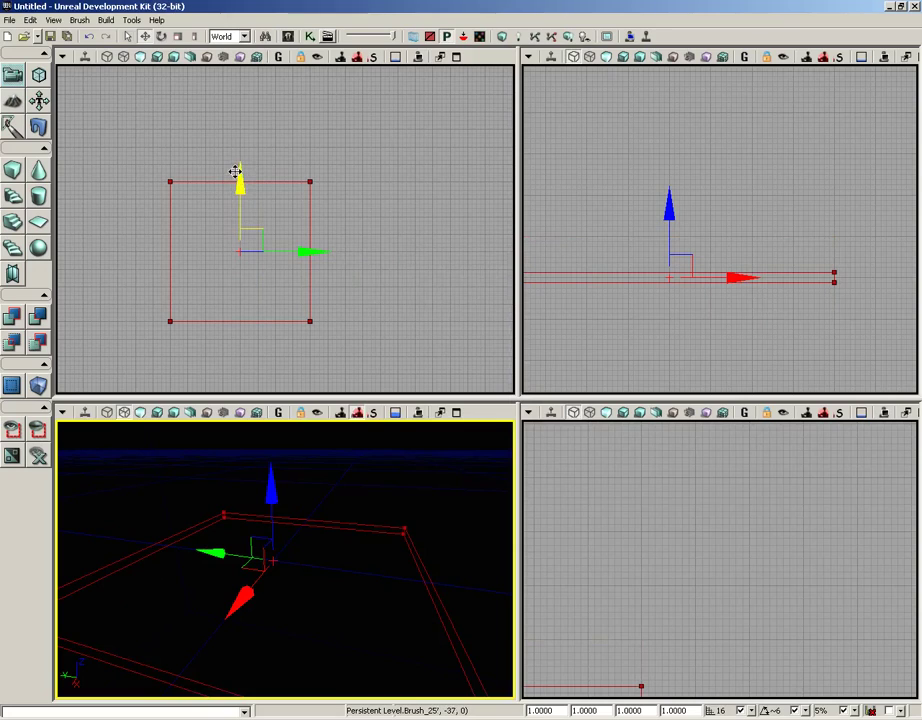
click(78, 20)
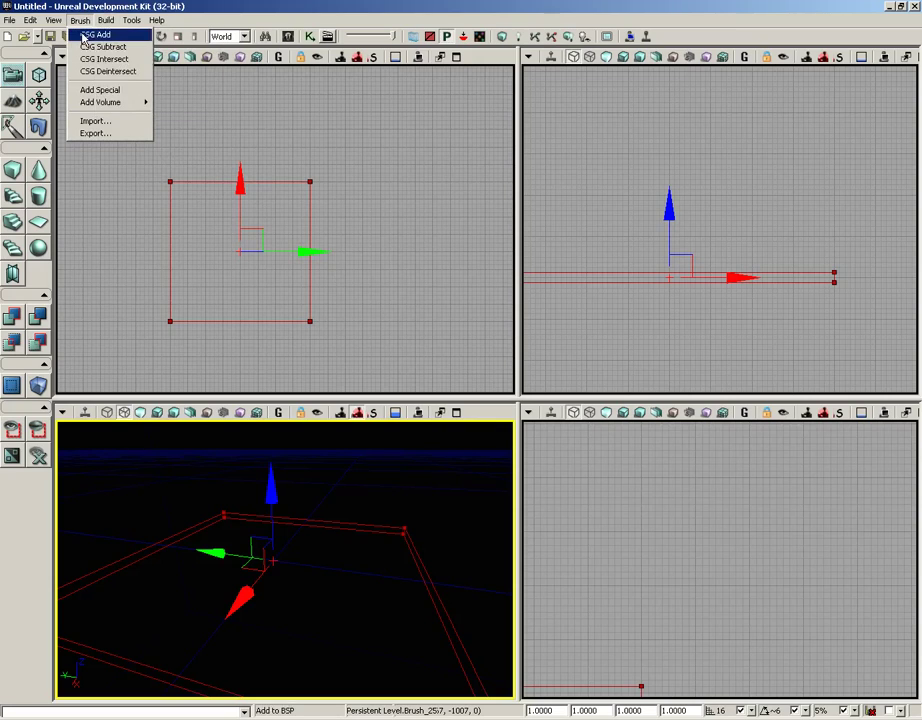
click(90, 34)
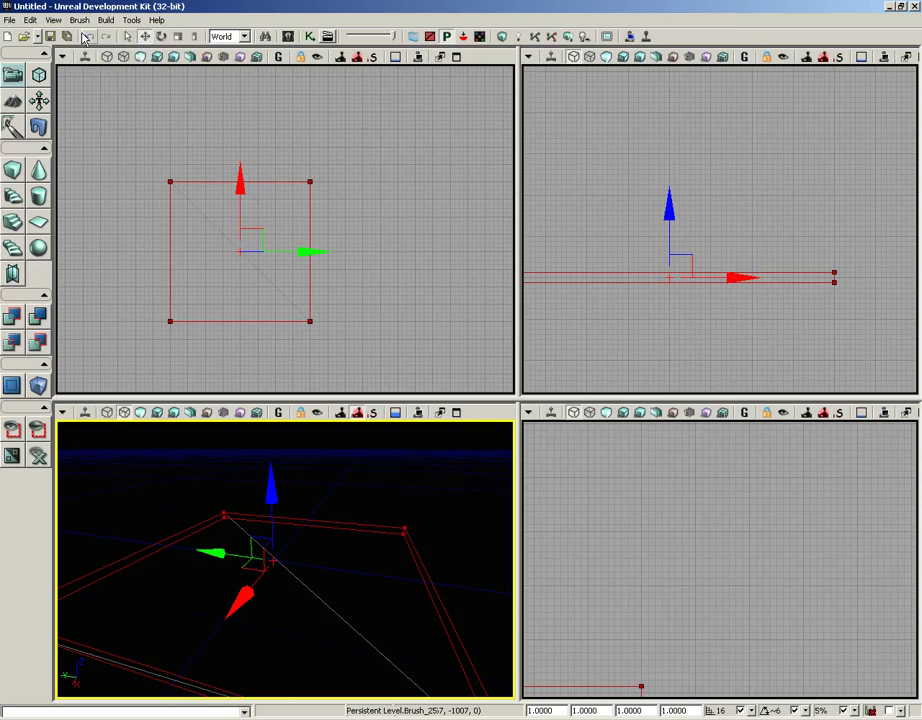
Check the checkered floor in Lit mode, then return the perspective view to wireframe
click(140, 412)
drag(385, 548, 370, 496)
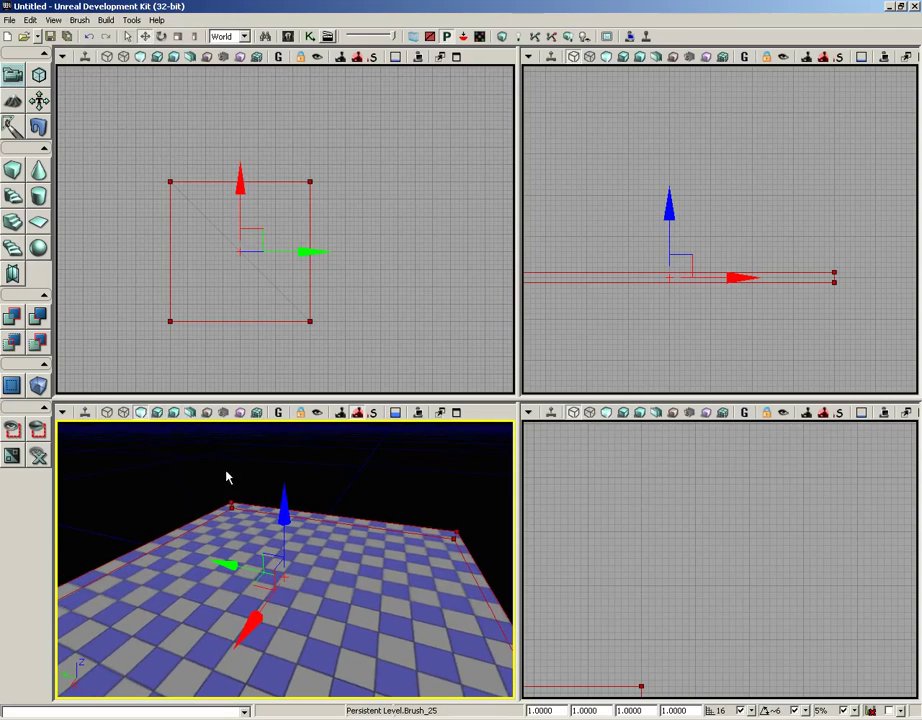
click(157, 412)
mouse_move(160, 450)
mouse_down()
mouse_move(163, 488)
mouse_move(173, 467)
mouse_up()
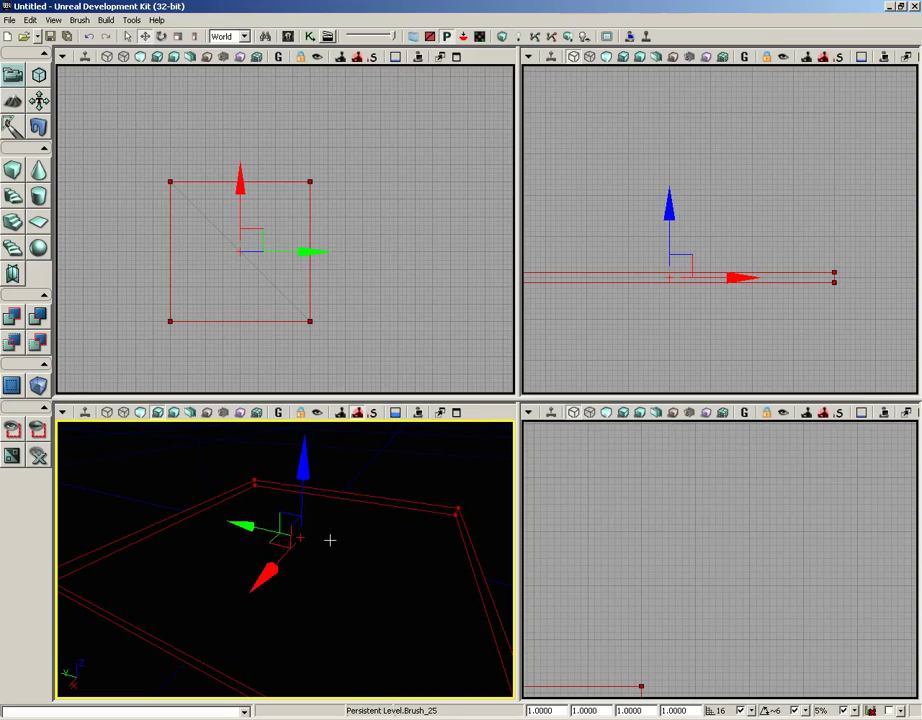
Add a point light on the floor and drag it up along Z above the slab
click(329, 540)
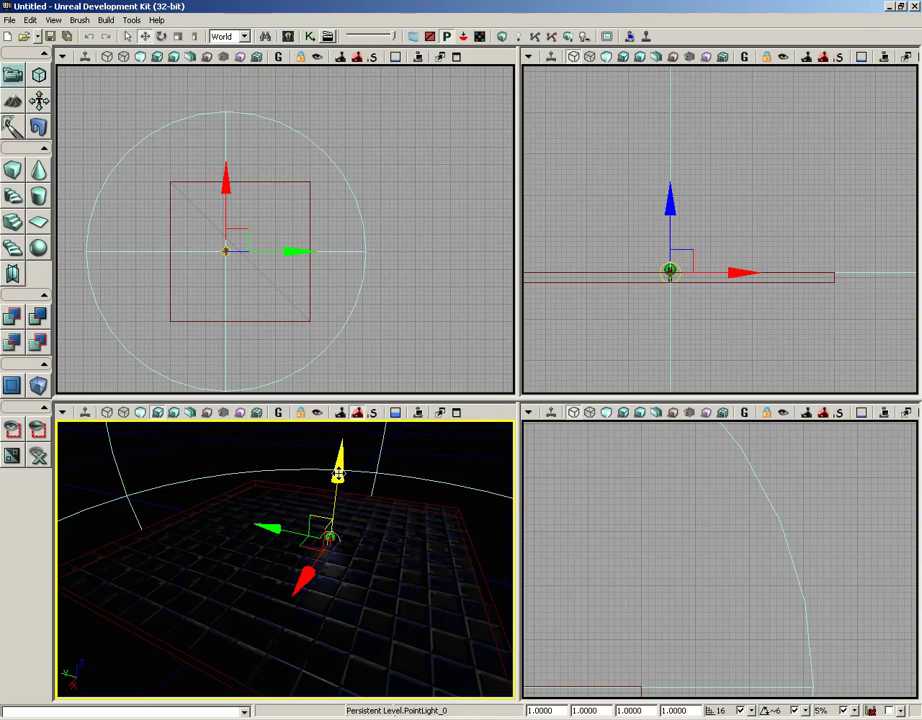
drag(336, 463, 398, 535)
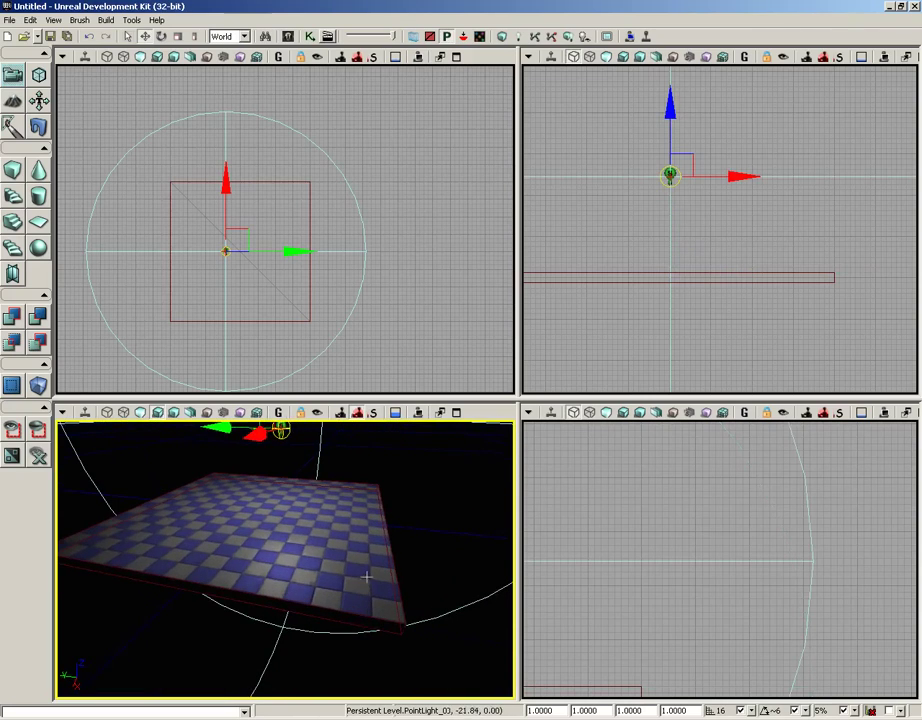
In the top view, drag the builder brush off the floor and reposition the floor brush
click(222, 217)
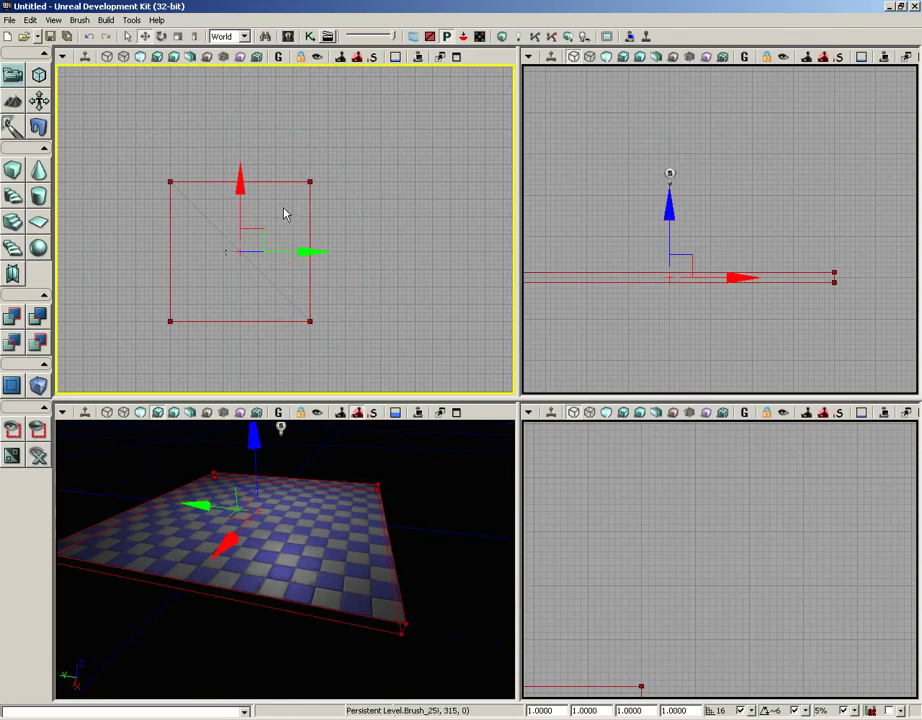
drag(259, 233, 25, 290)
click(310, 261)
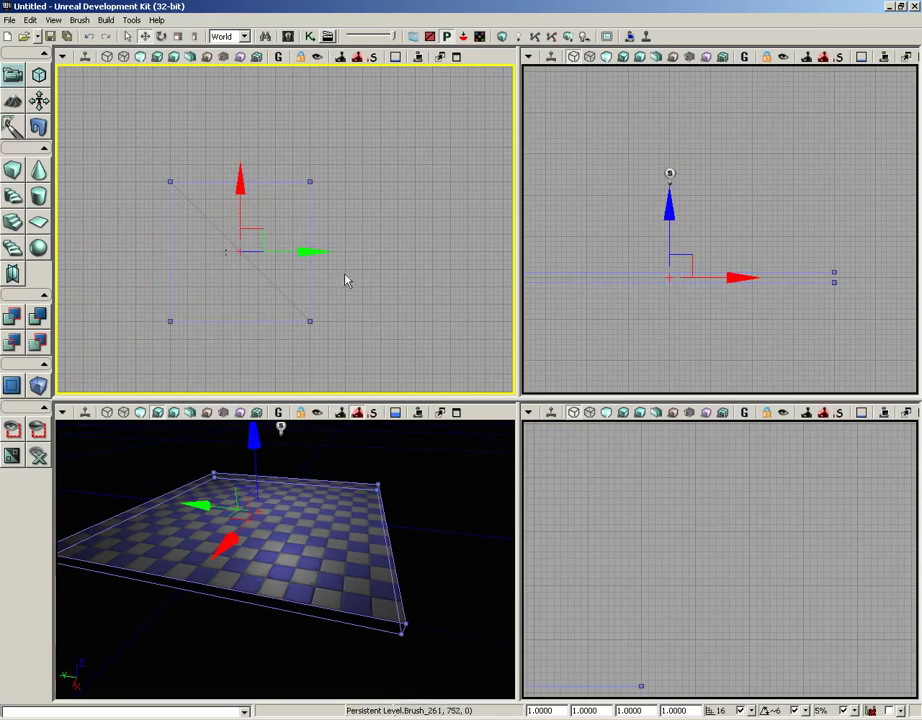
ctrl+drag(346, 278, 358, 323)
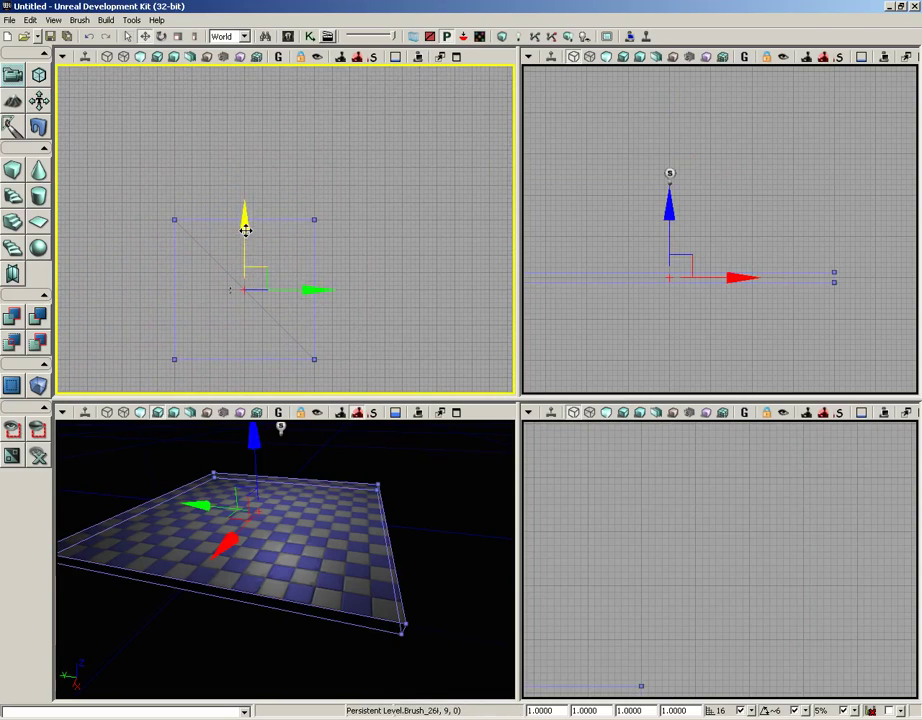
drag(245, 228, 268, 136)
mouse_move(116, 498)
mouse_down()
mouse_move(298, 488)
mouse_move(212, 486)
mouse_up()
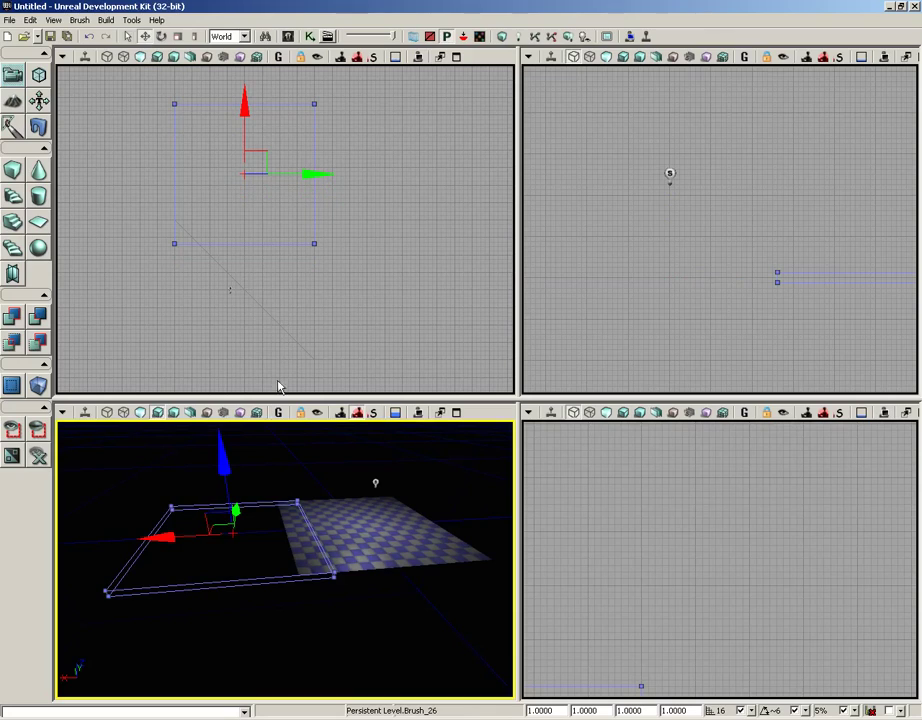
Rebuild geometry for the current level and close the Map Check report
click(106, 20)
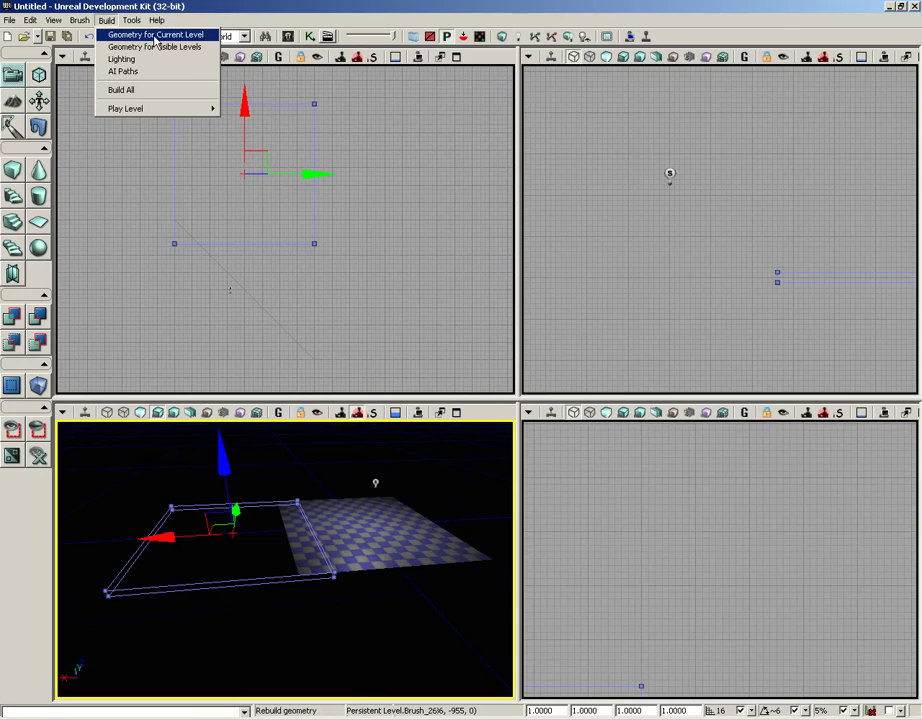
click(155, 36)
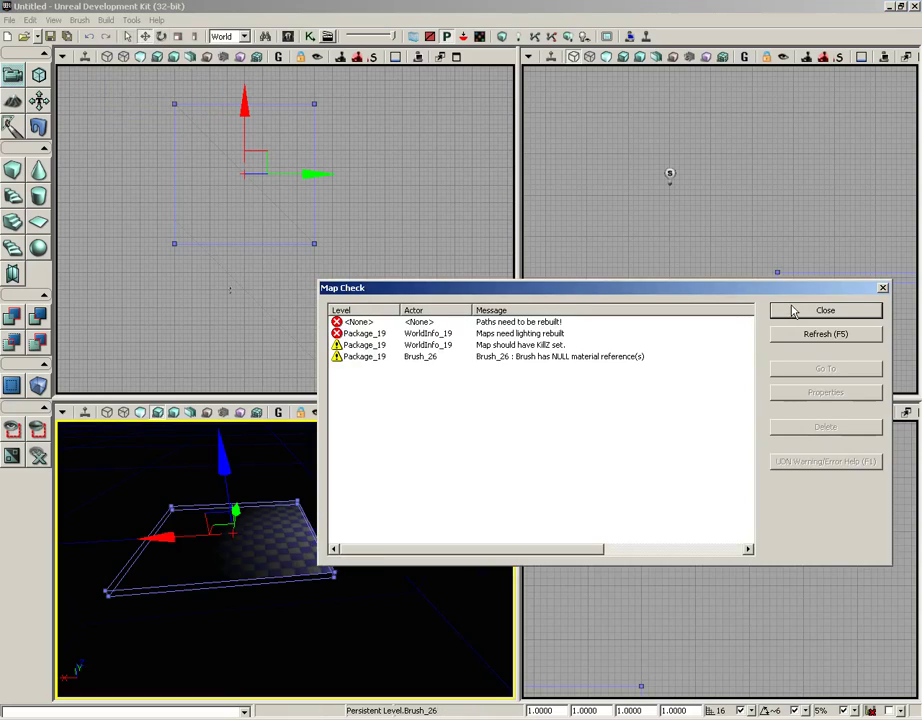
click(882, 289)
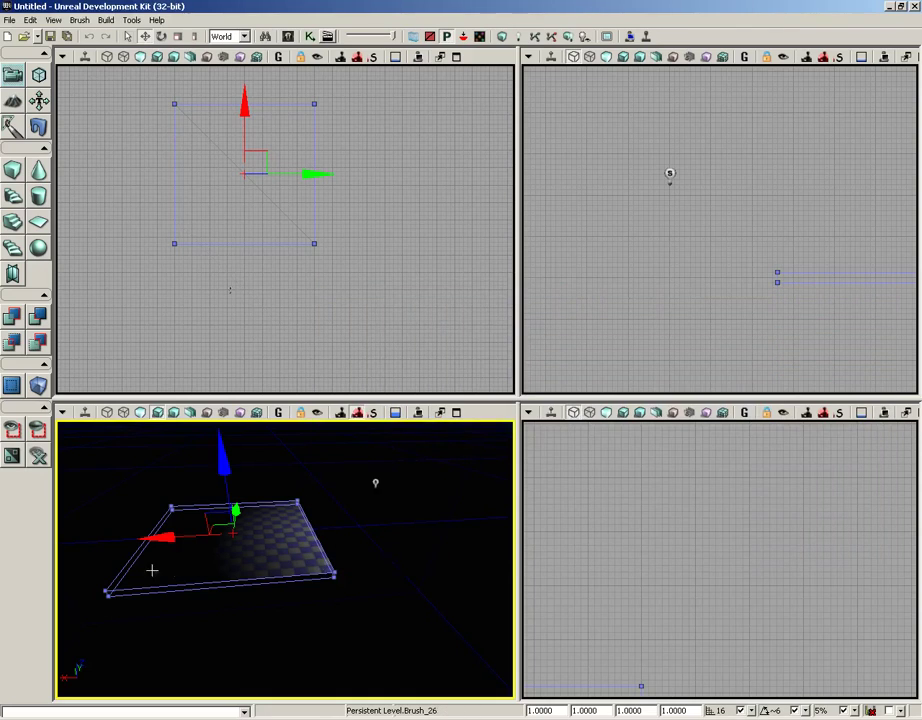
Drag the point light along X so it sits over the relocated floor
click(387, 494)
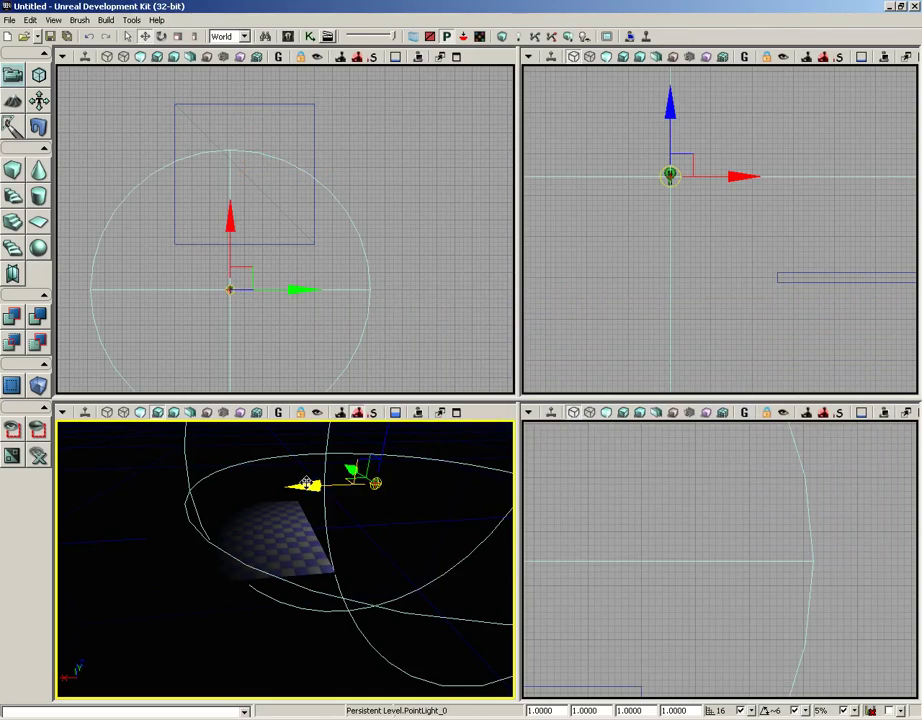
drag(309, 484, 56, 472)
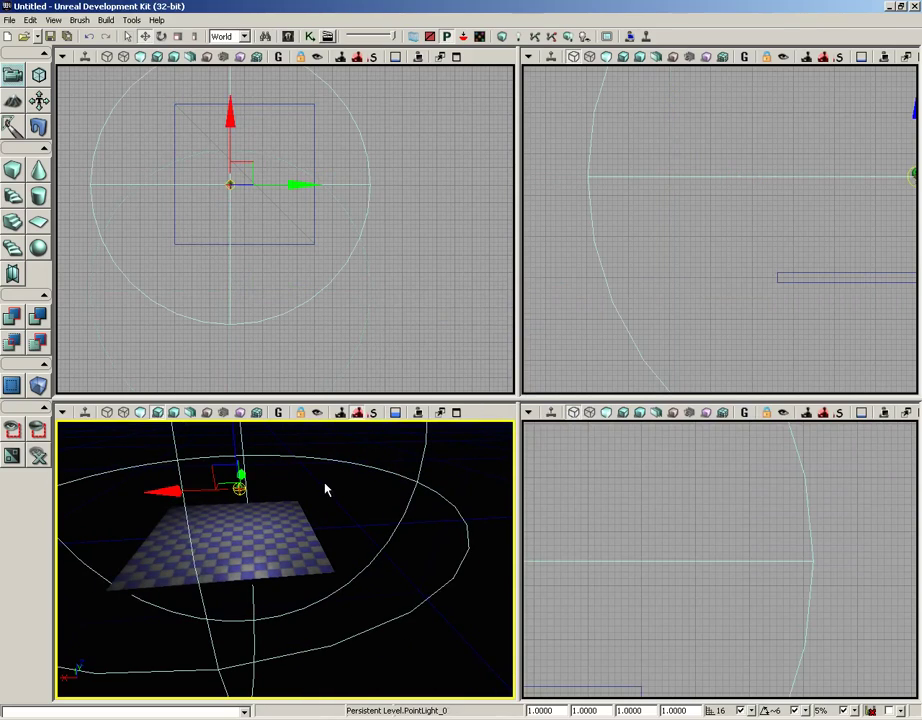
click(106, 20)
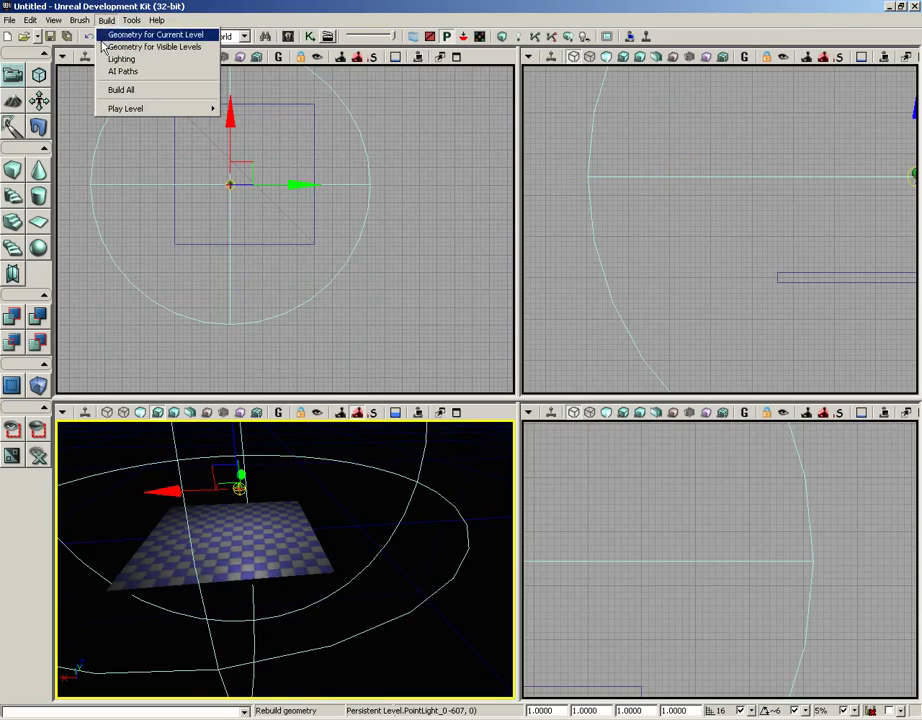
Rebuild the level geometry from the toolbar and zoom the perspective view toward the lit floor
click(505, 37)
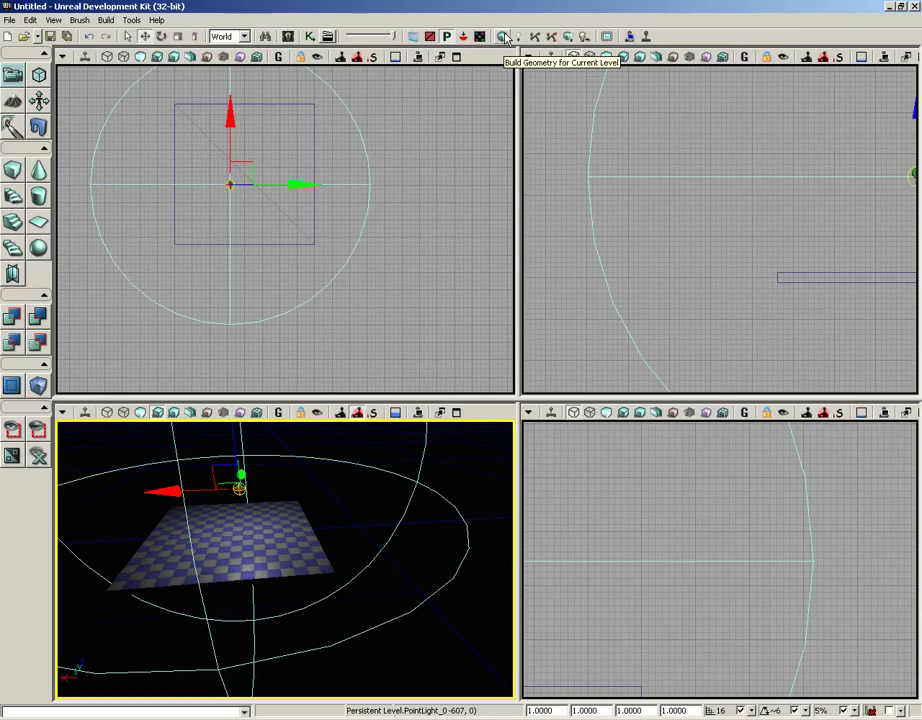
click(106, 20)
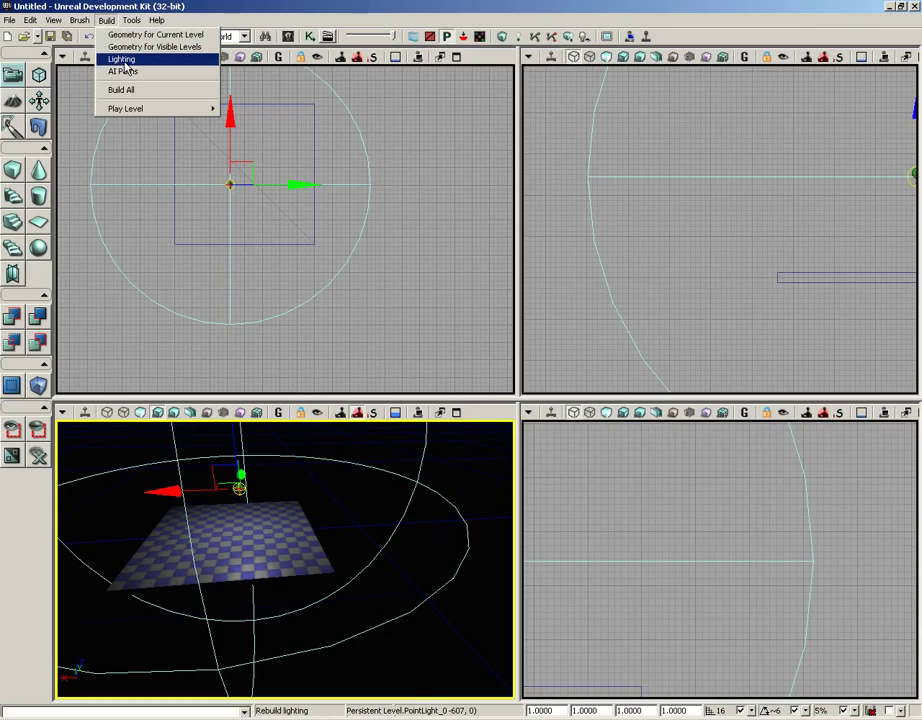
right_drag(255, 477, 347, 620)
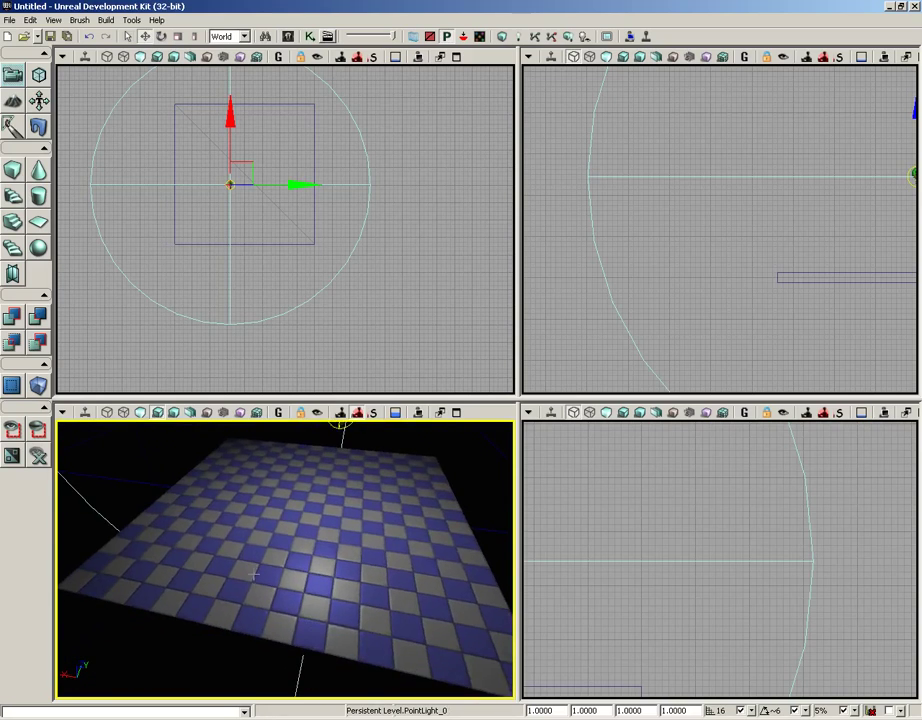
right_click(255, 574)
Play from Here, fire six shots in the test game, then exit with Esc
click(262, 548)
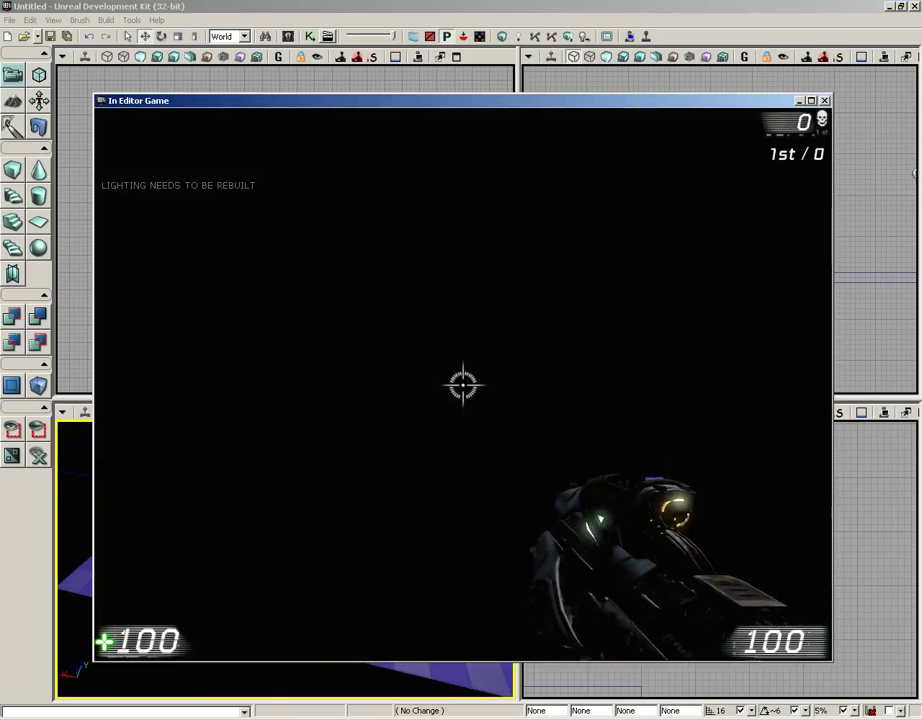
click(463, 384)
click(463, 384)
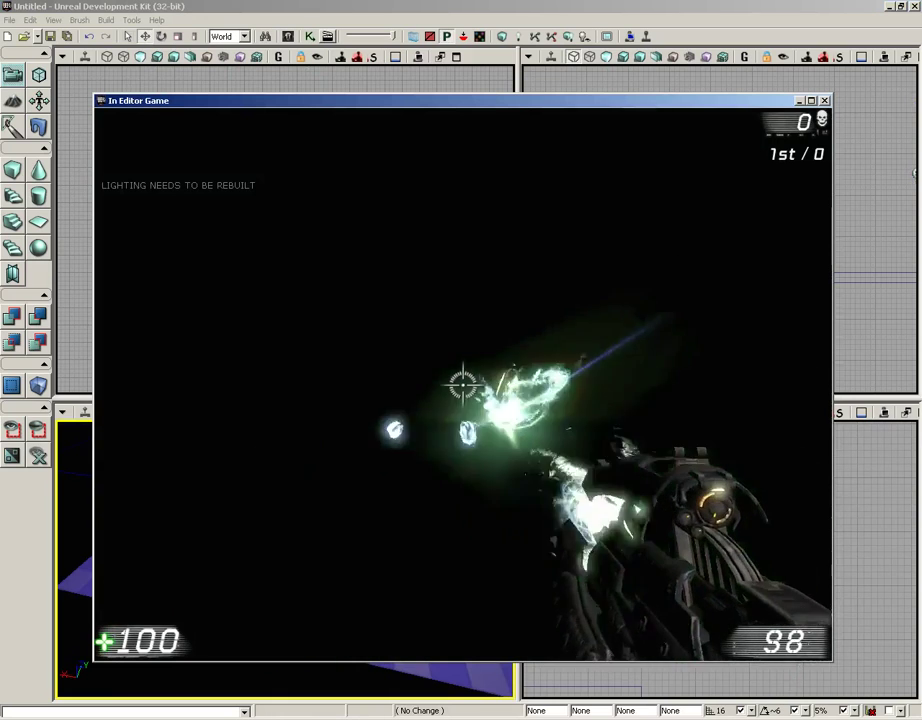
click(463, 384)
click(463, 384)
click(463, 384)
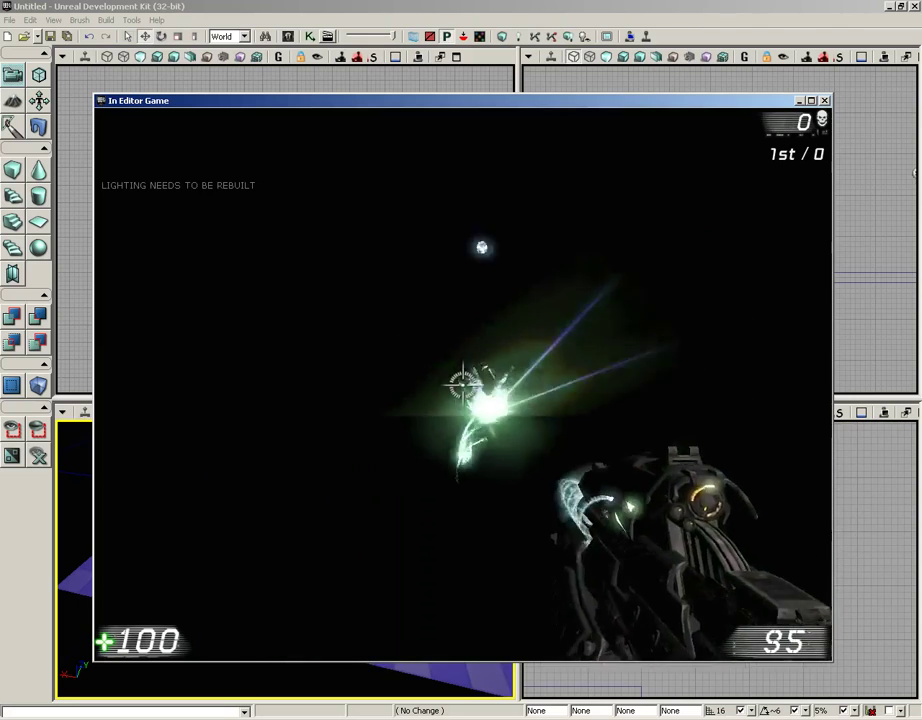
click(463, 384)
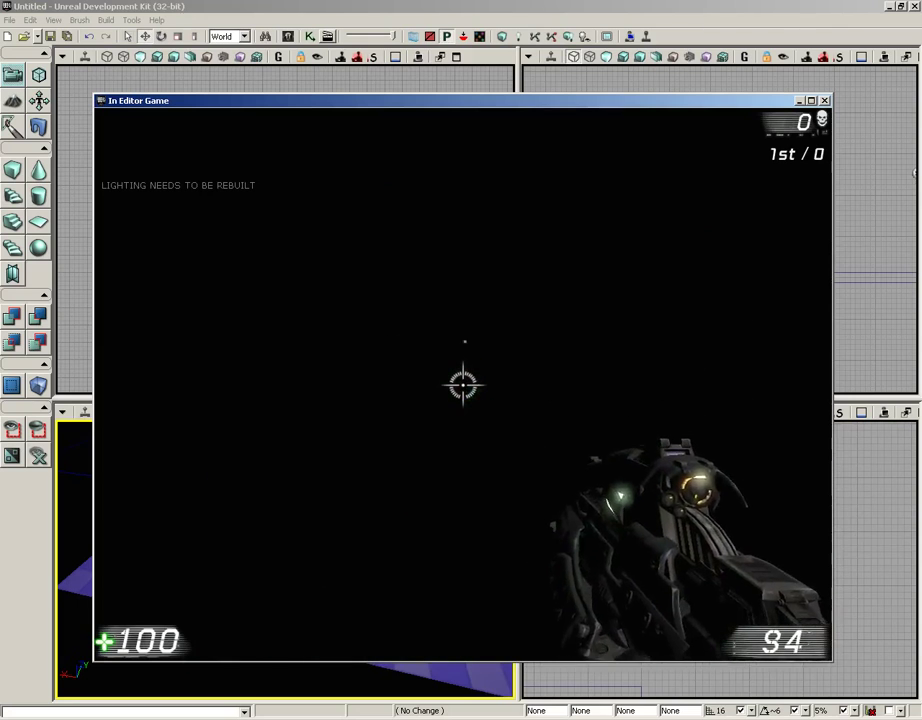
key(Escape)
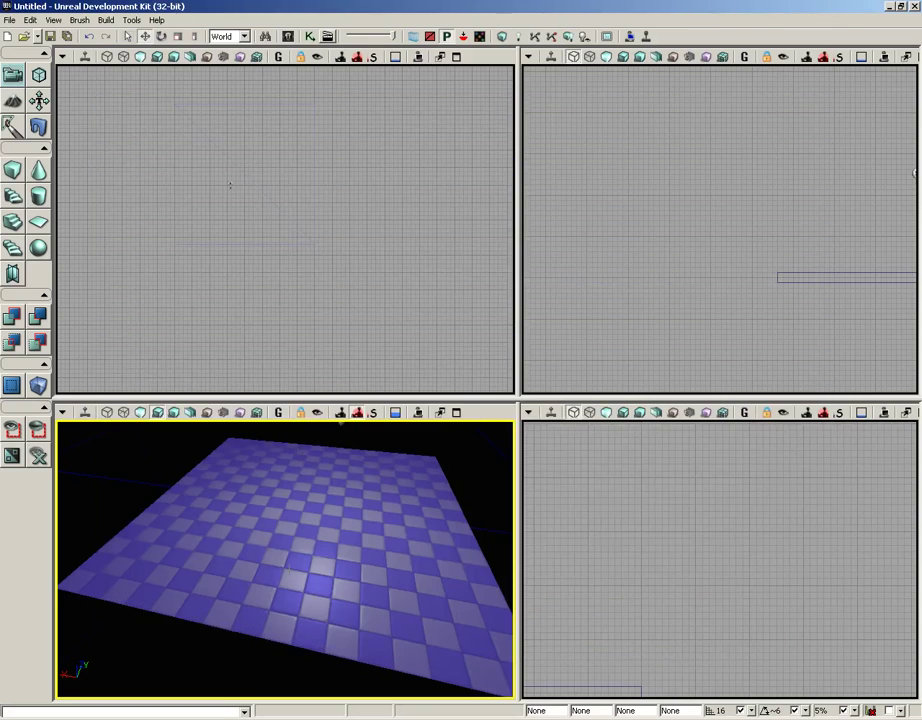
Start Play from Here a second time and exit back to the editor
right_click(232, 267)
click(304, 533)
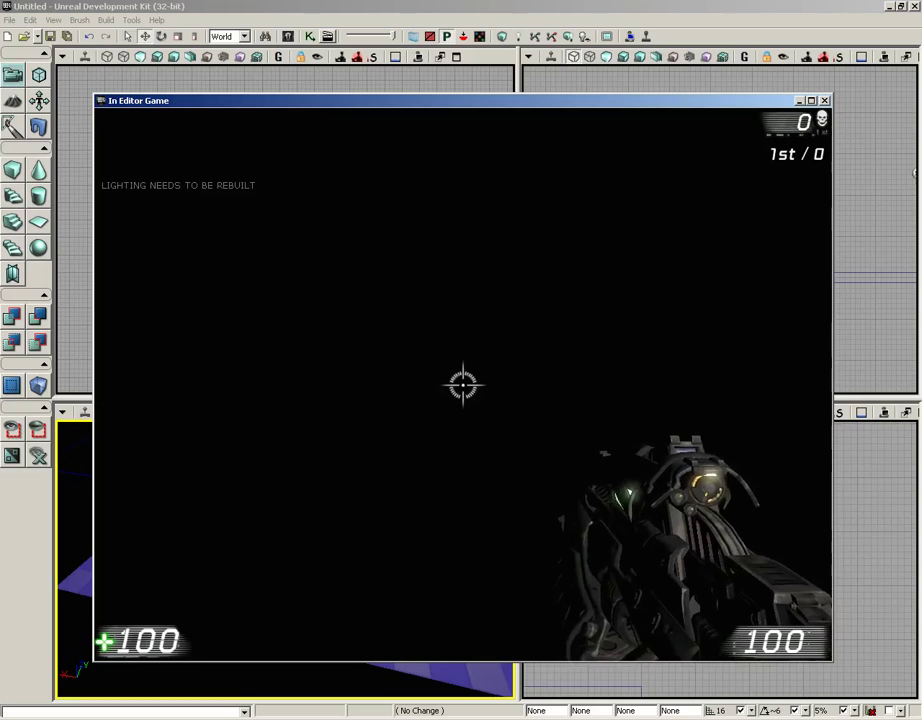
key(Escape)
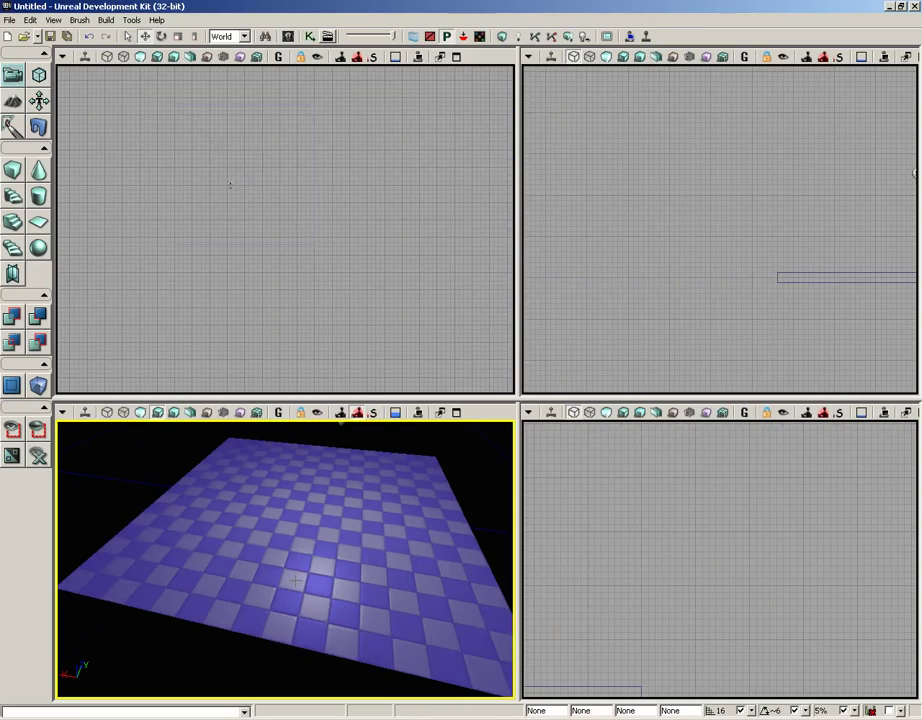
Run a Preview-quality lighting build, then close the Swarm Agent, Map Check and Lighting Results windows
click(106, 20)
click(112, 60)
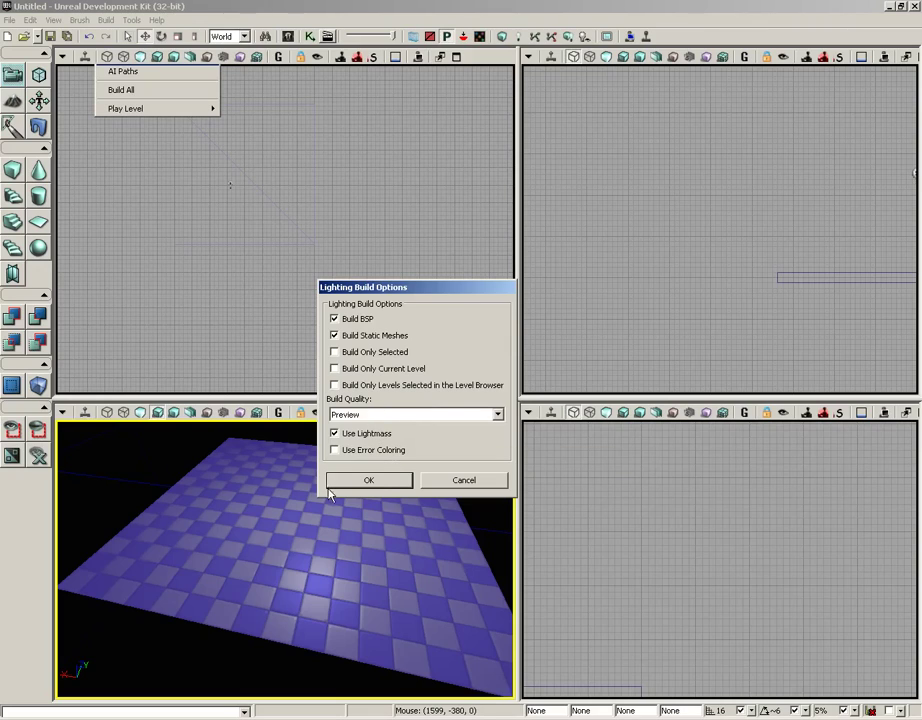
click(364, 483)
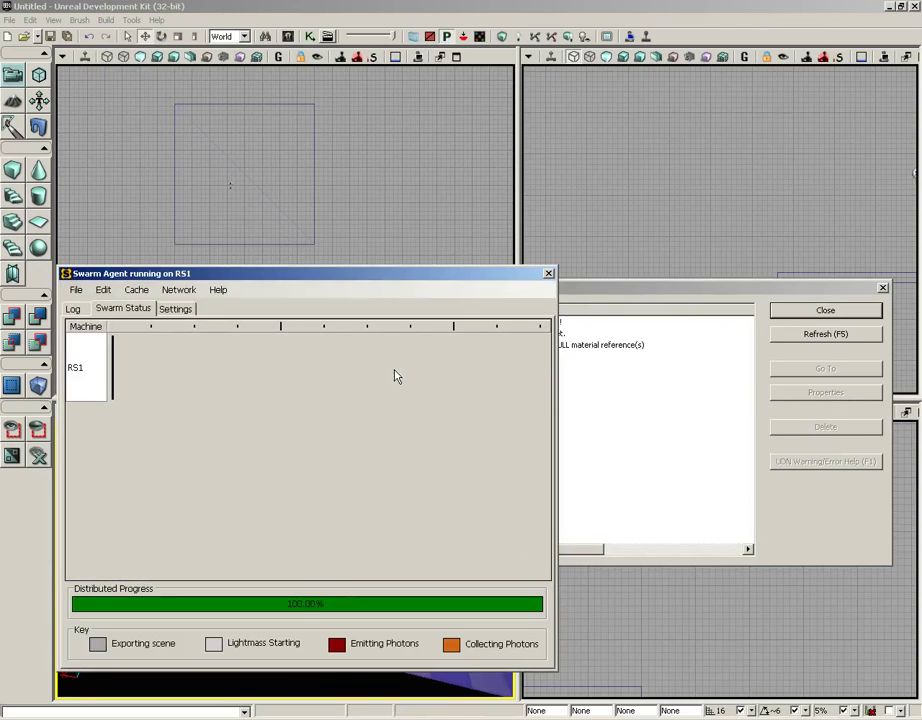
click(549, 274)
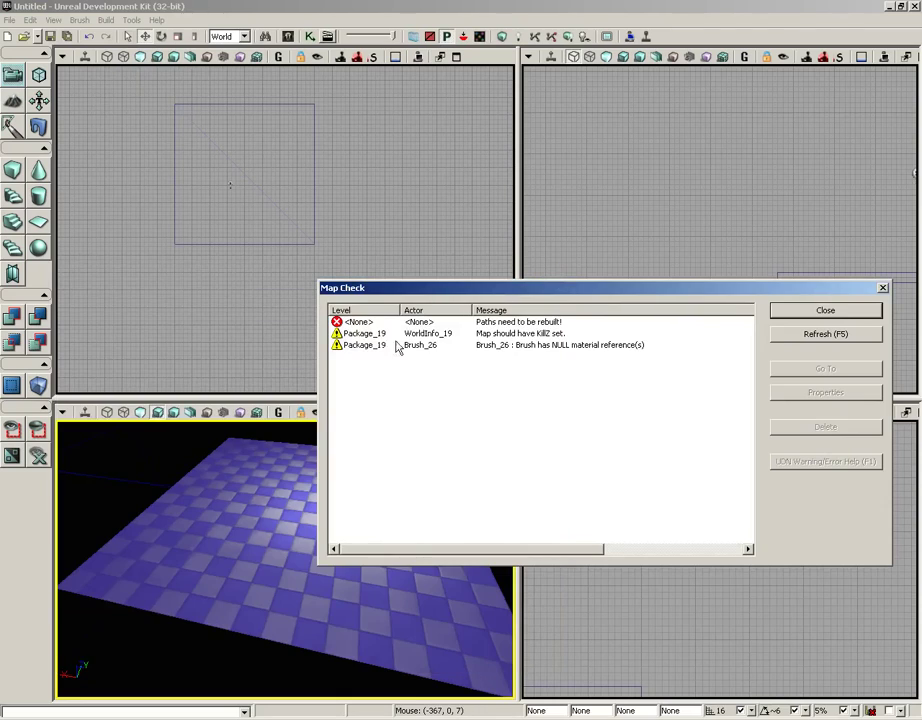
click(847, 316)
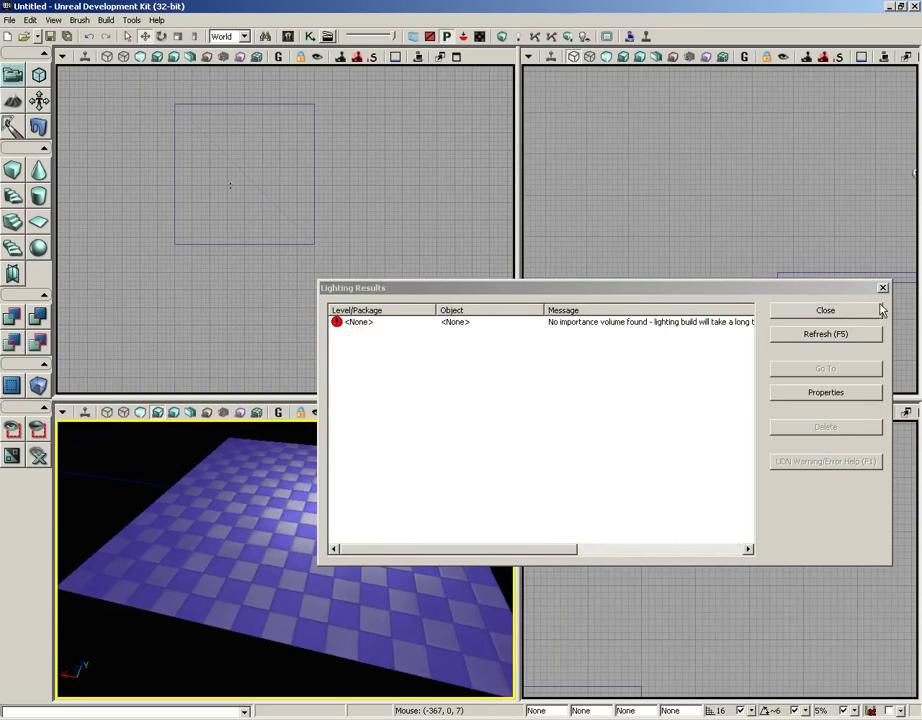
click(786, 317)
Play from Here on the lit floor, walk across it with W, then exit with Esc
right_click(323, 545)
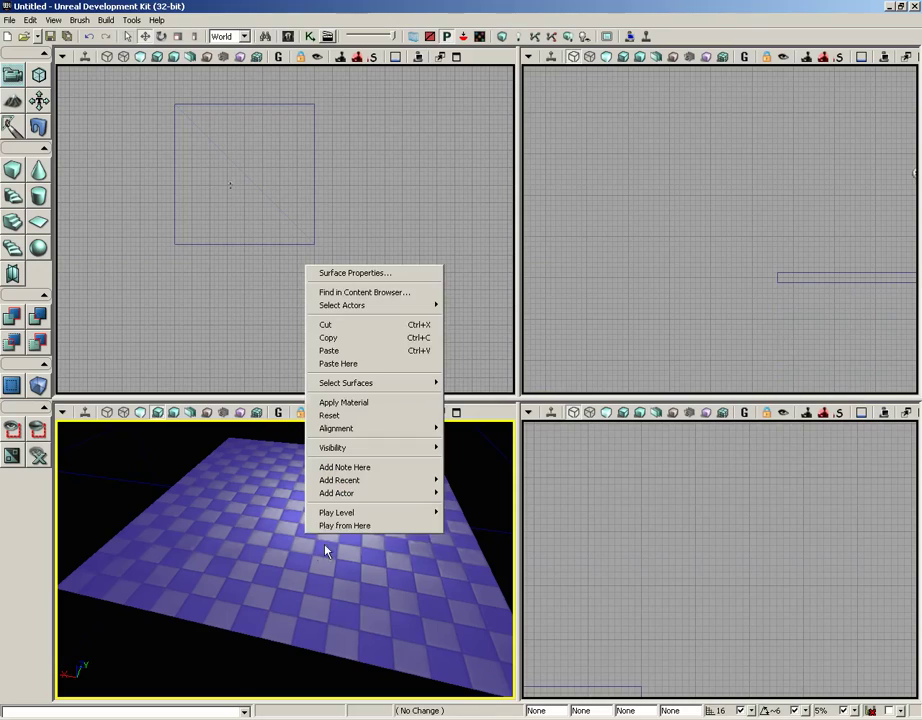
click(338, 525)
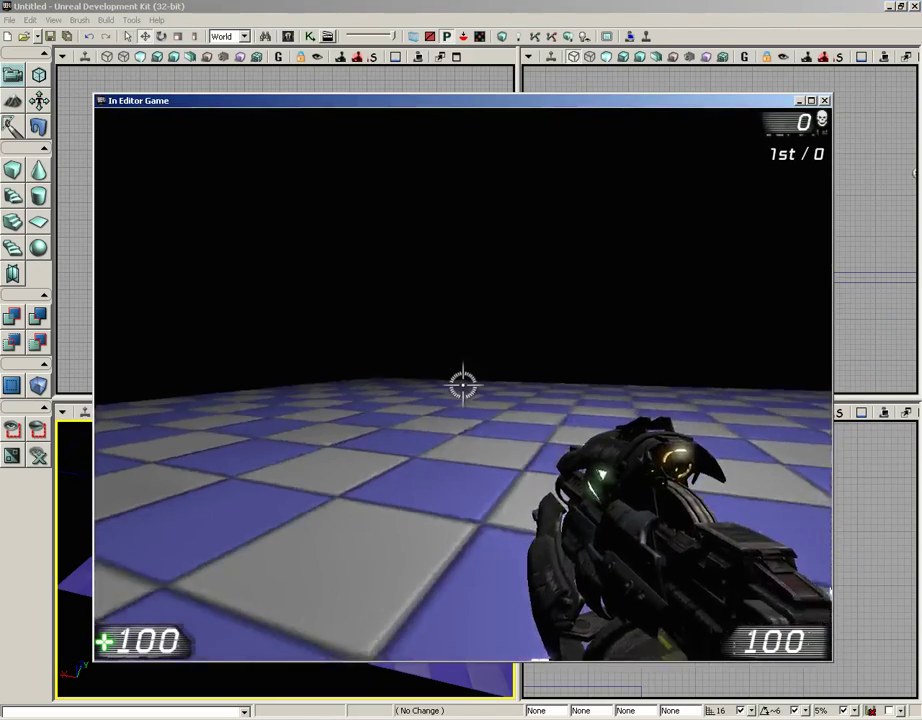
key(w)
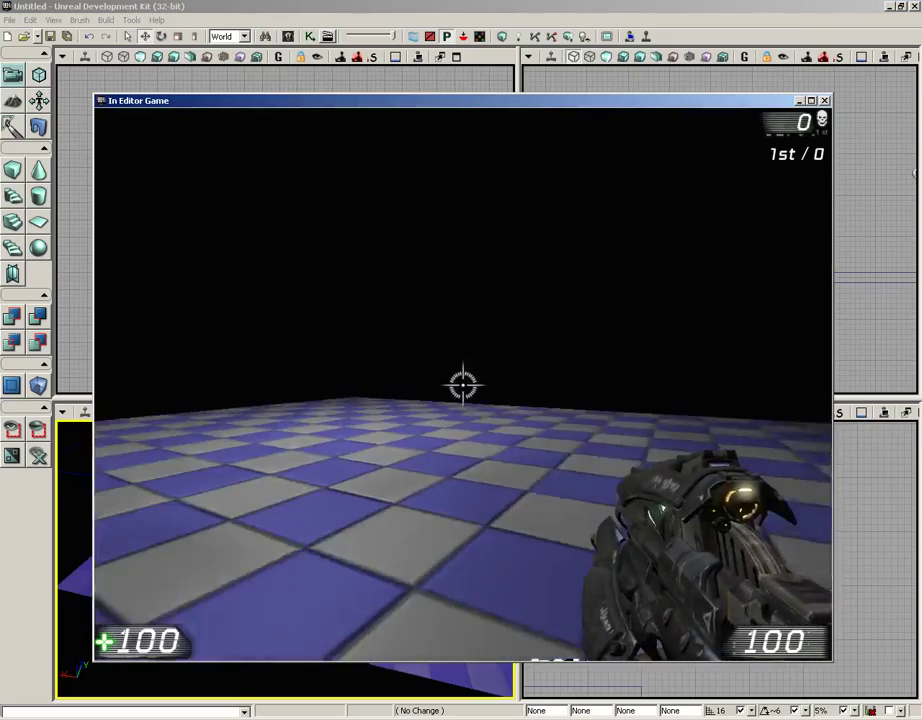
key(w)
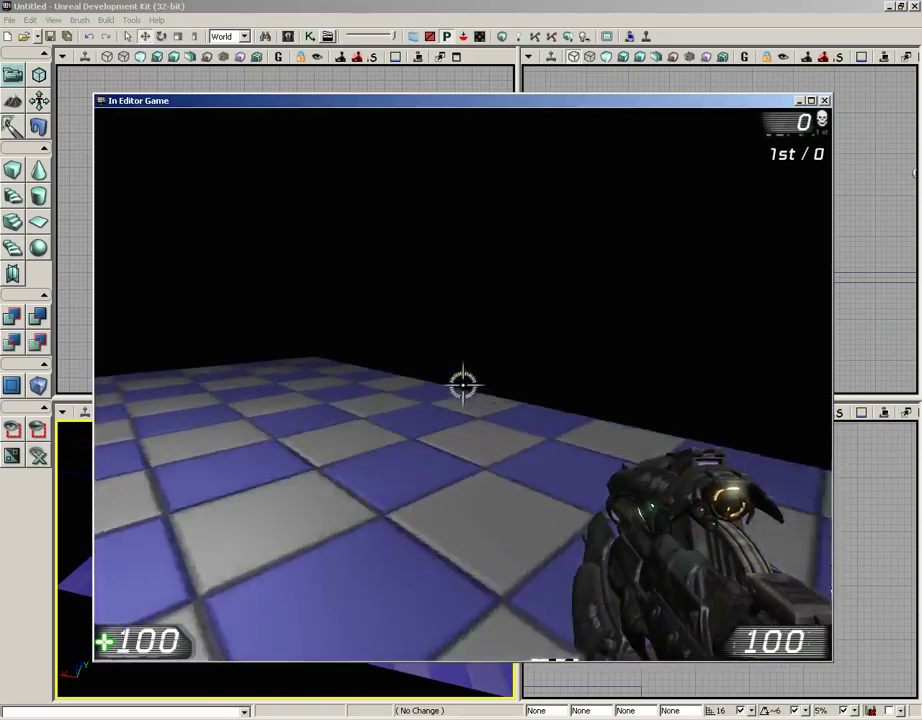
key(w)
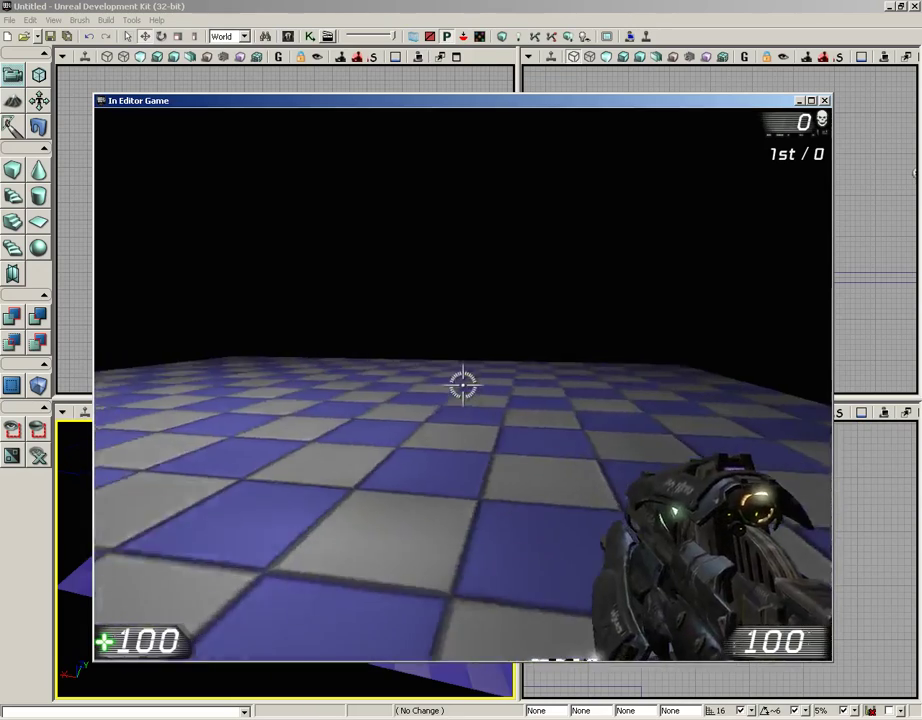
key(w)
key(Escape)
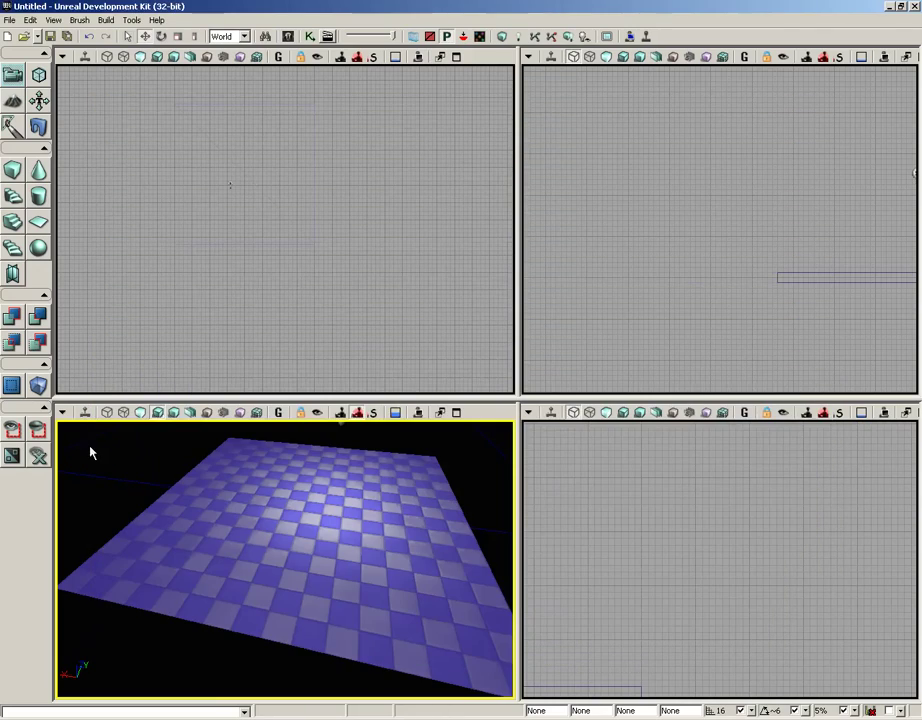
Open the Build menu to reach the Play Level option
click(105, 20)
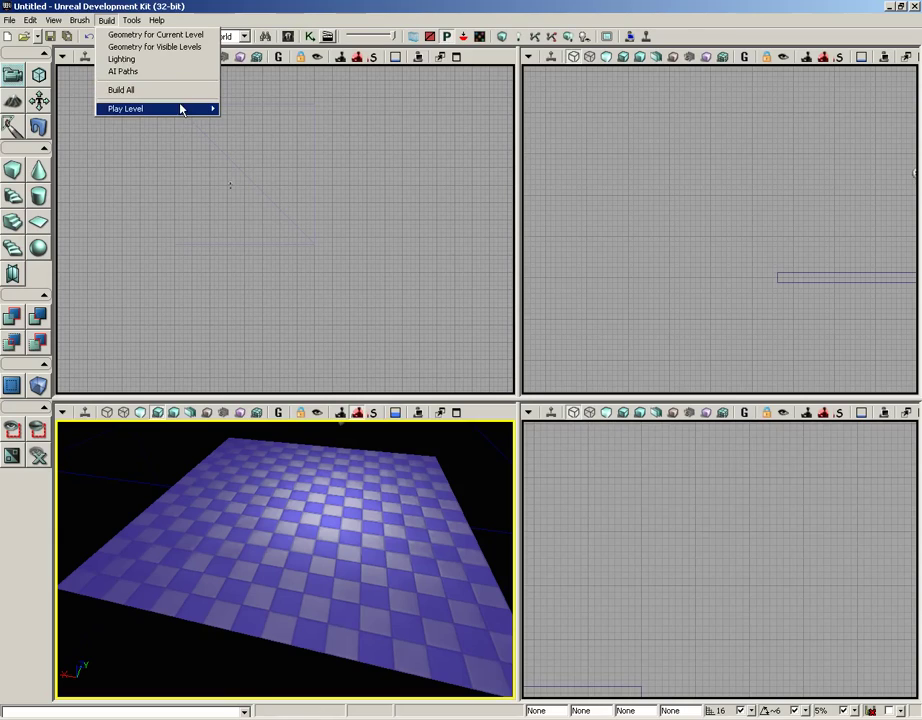
mouse_move(180, 112)
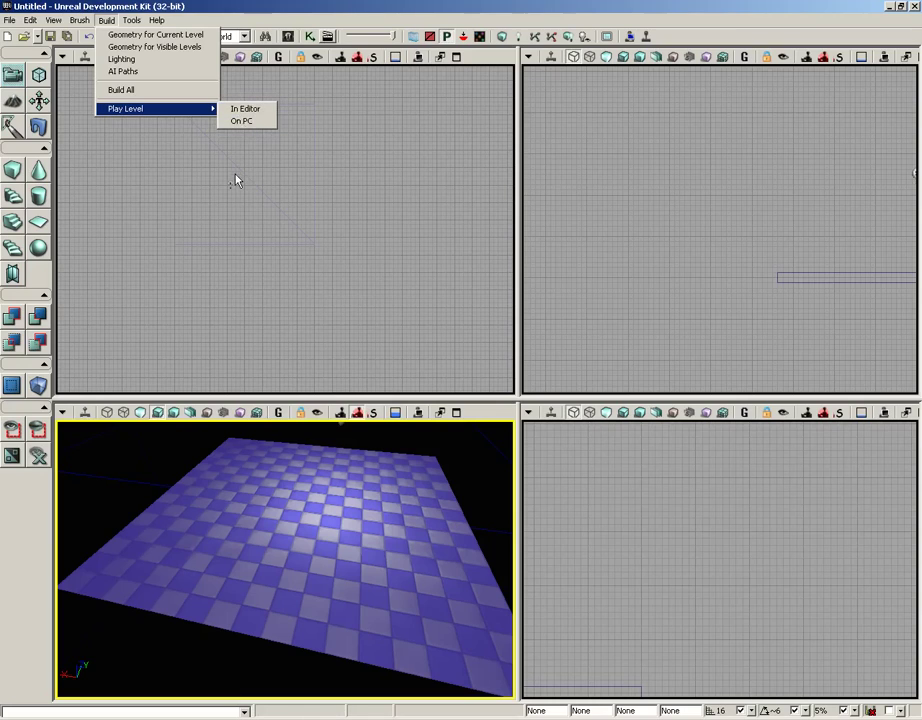
click(220, 123)
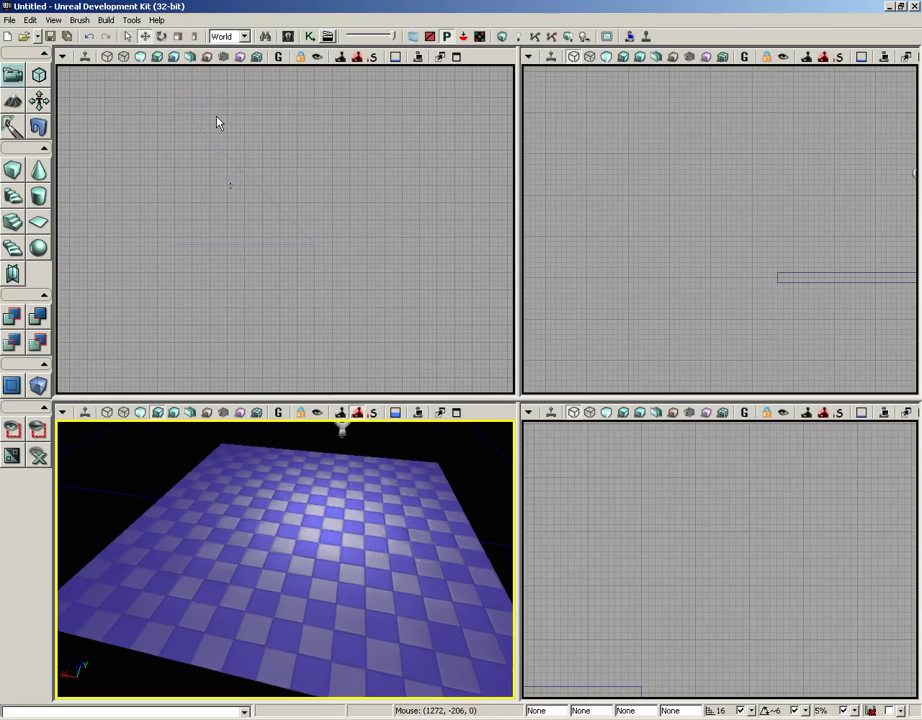
click(106, 21)
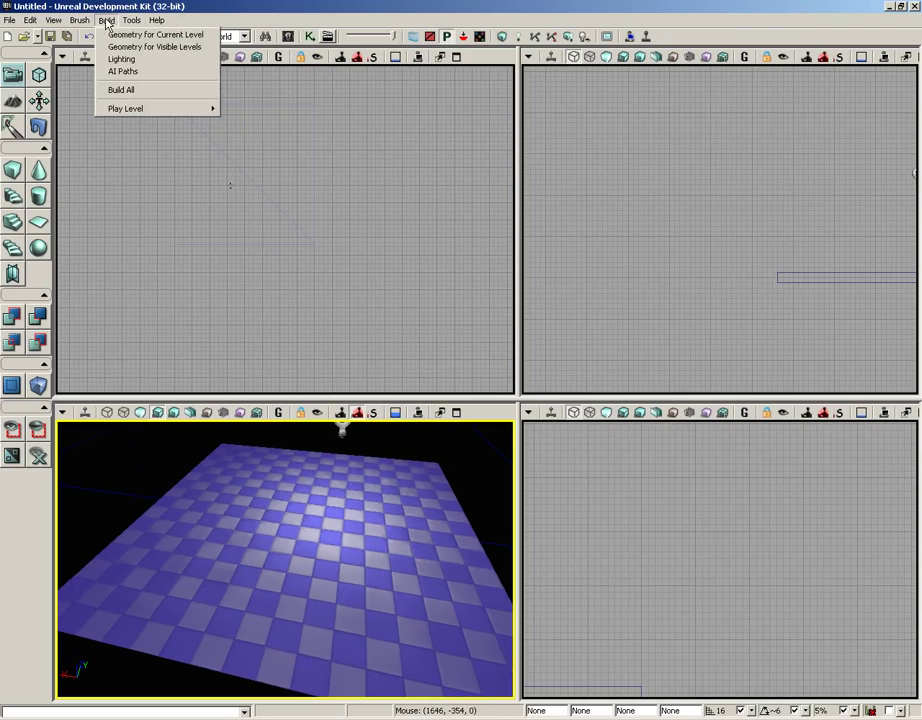